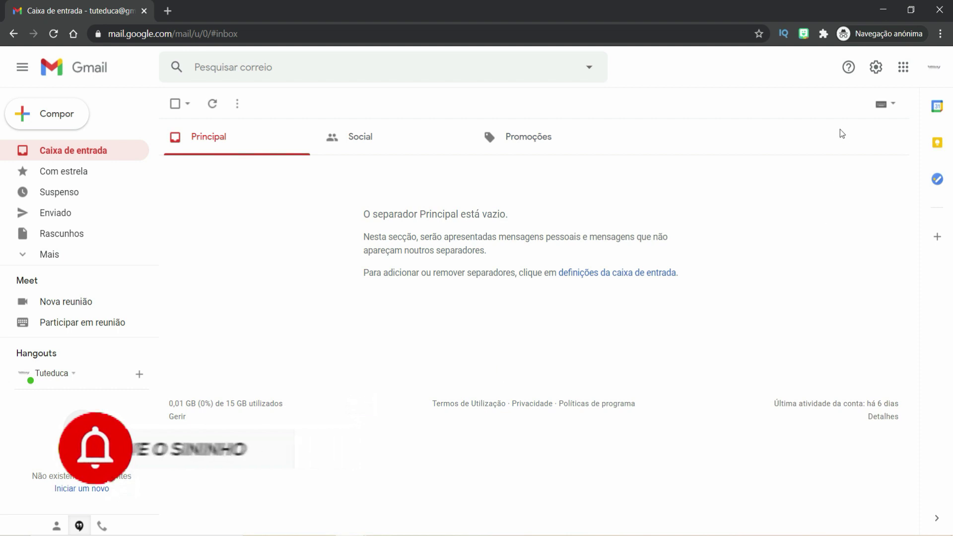
- Open Google Drive from the Gmail Google Apps grid
click(902, 76)
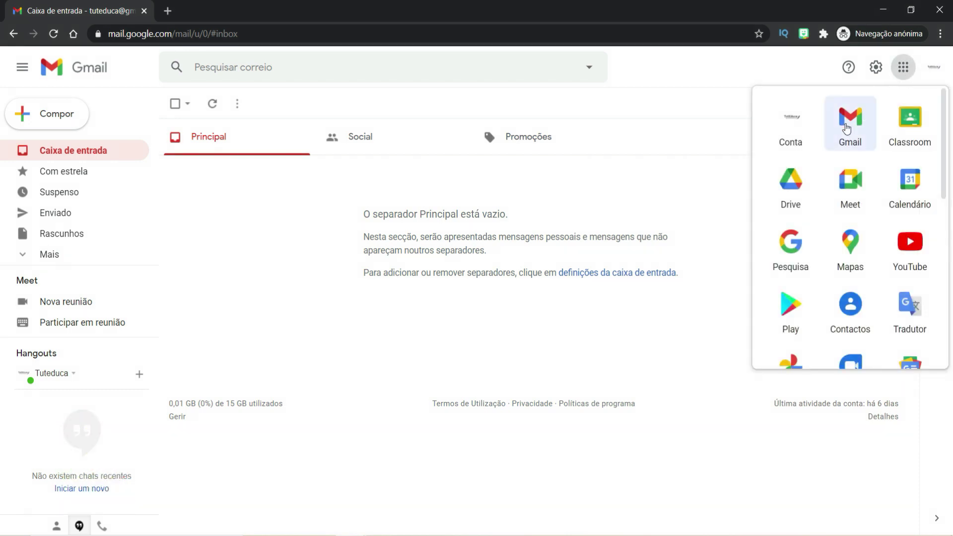
click(796, 187)
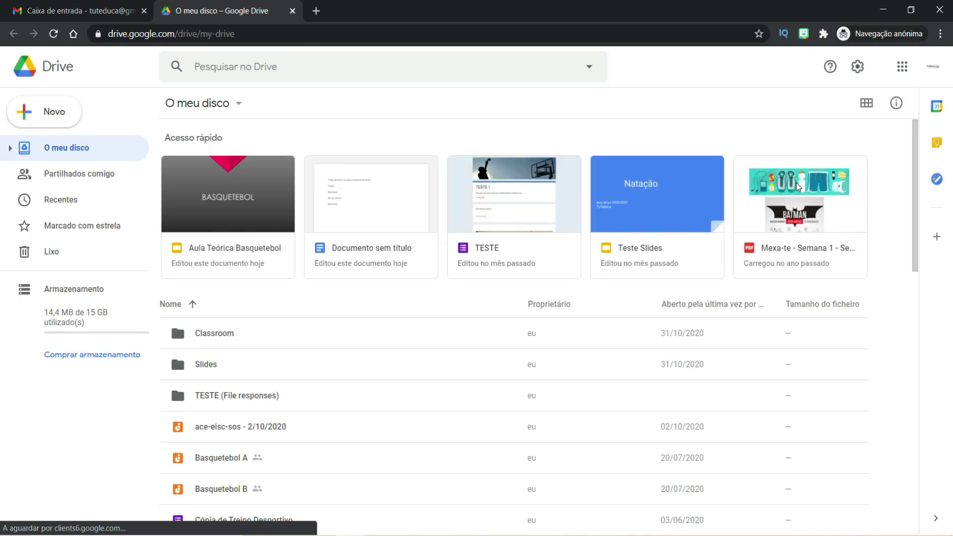
- Open the Slides folder and drag the Aula Teórica Andebol file into it from File Explorer
click(211, 364)
double_click(211, 364)
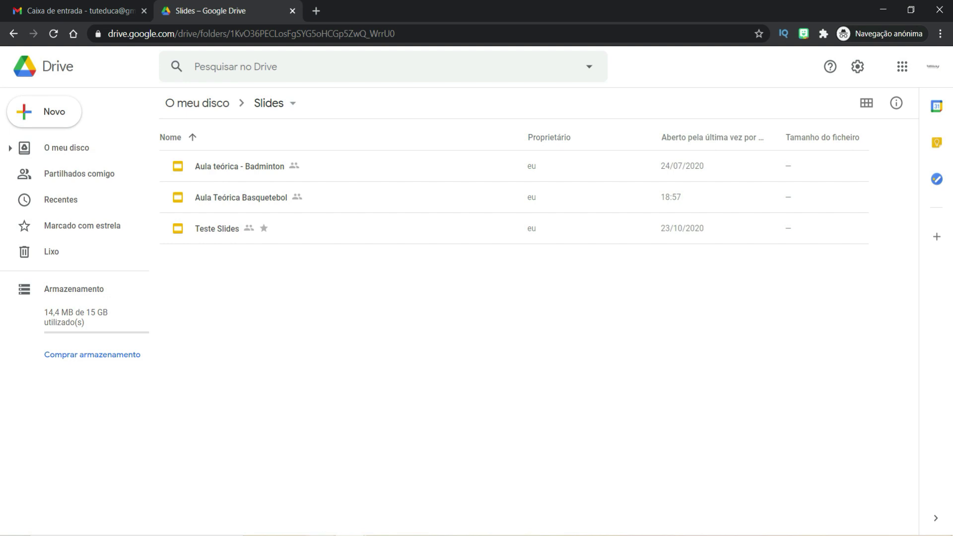
click(322, 534)
mouse_move(148, 85)
mouse_down()
mouse_move(360, 535)
mouse_move(351, 533)
mouse_move(411, 388)
mouse_up()
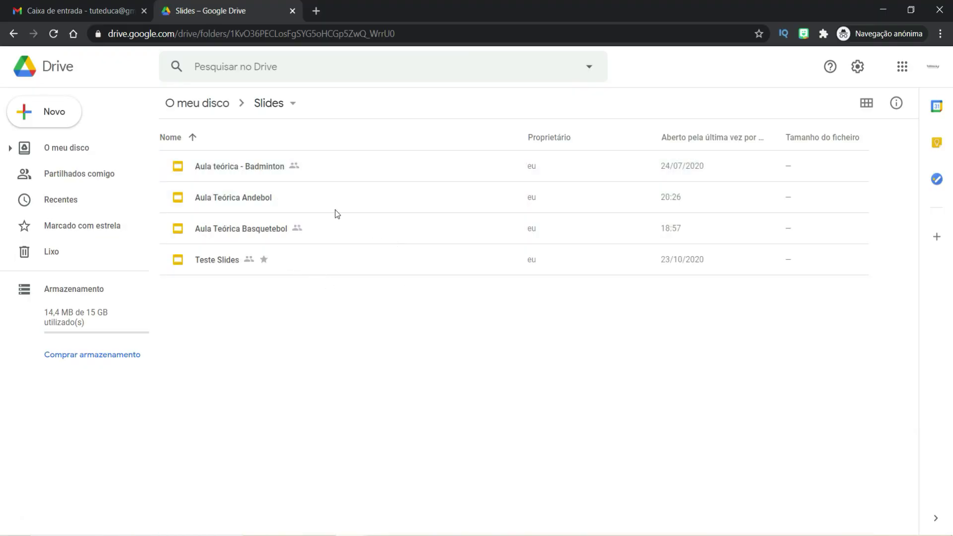
click(55, 112)
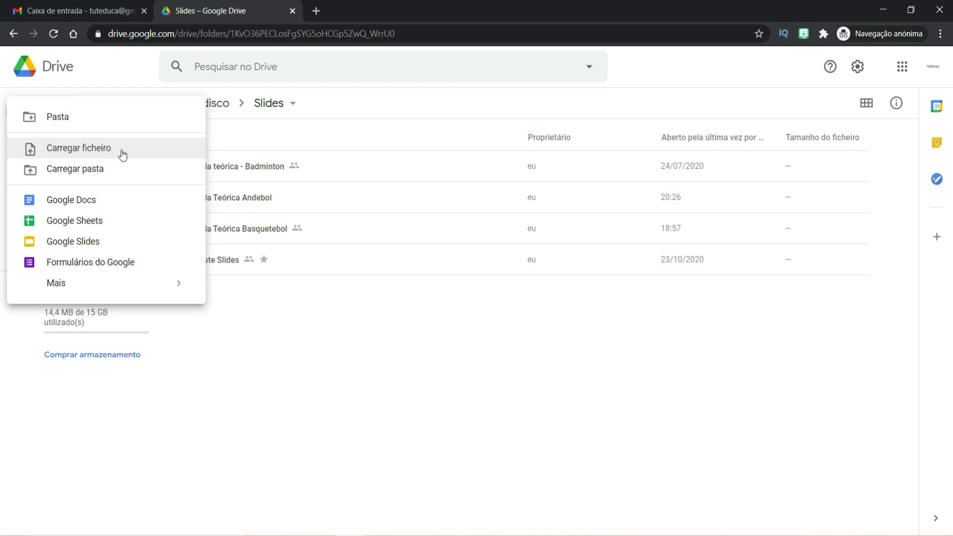
click(346, 360)
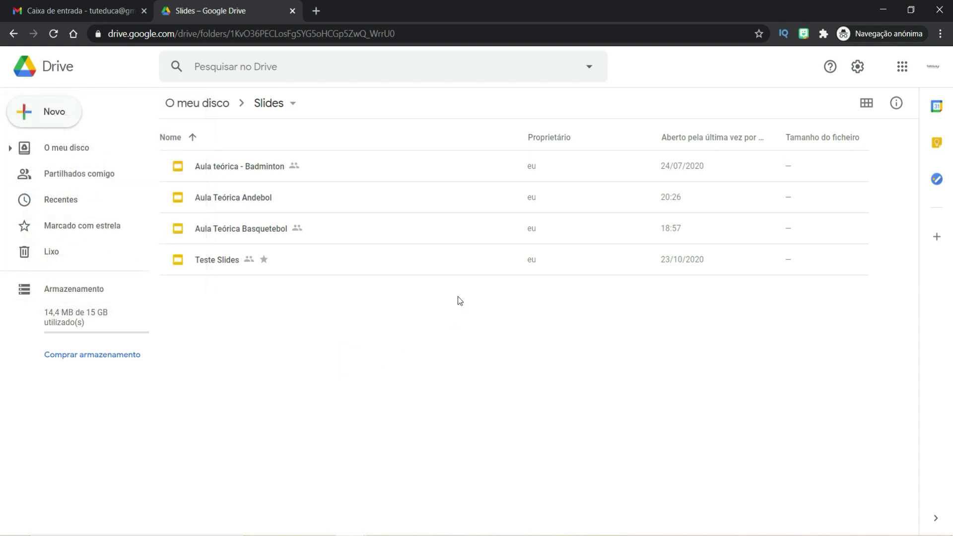
- Open Aula Teórica Andebol in its own Slides tab, then return to the Drive Slides folder tab
double_click(245, 198)
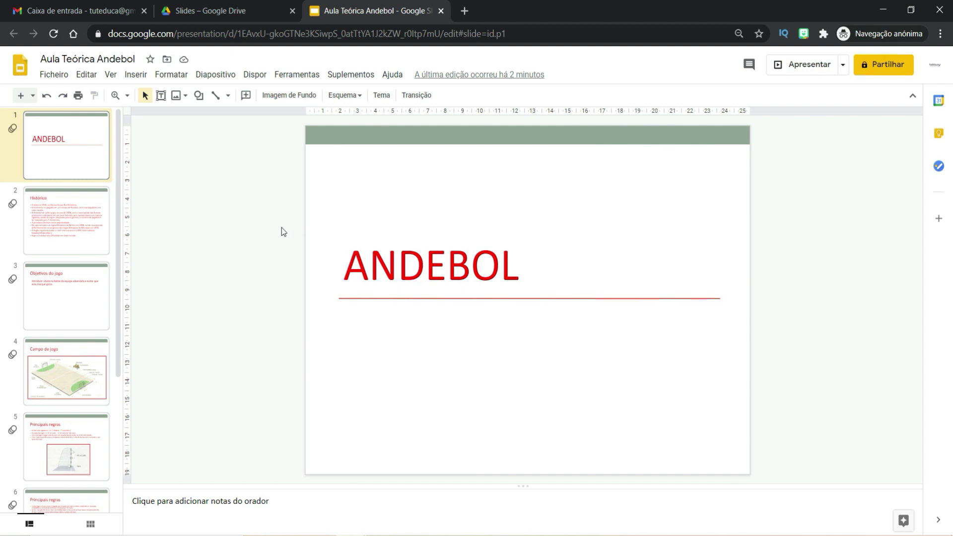
click(238, 11)
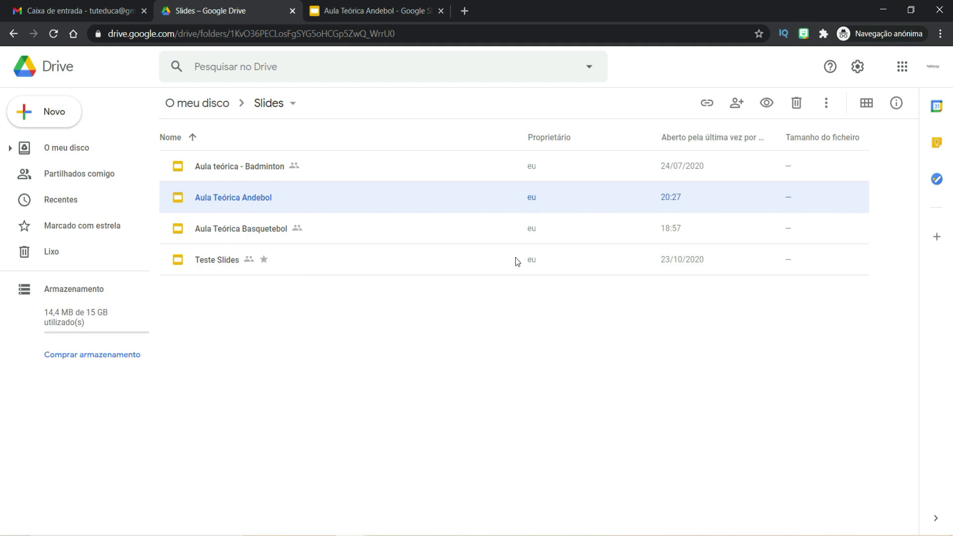
click(858, 73)
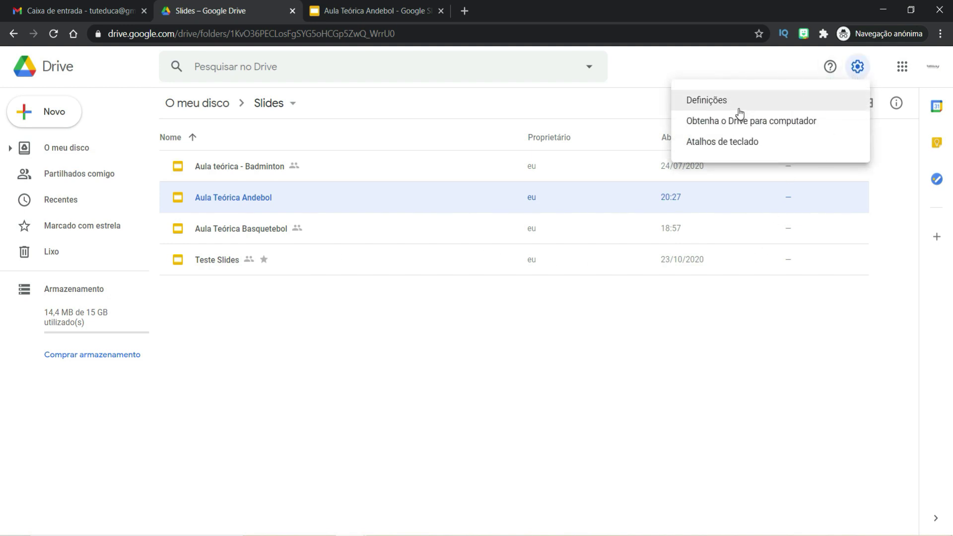
click(738, 107)
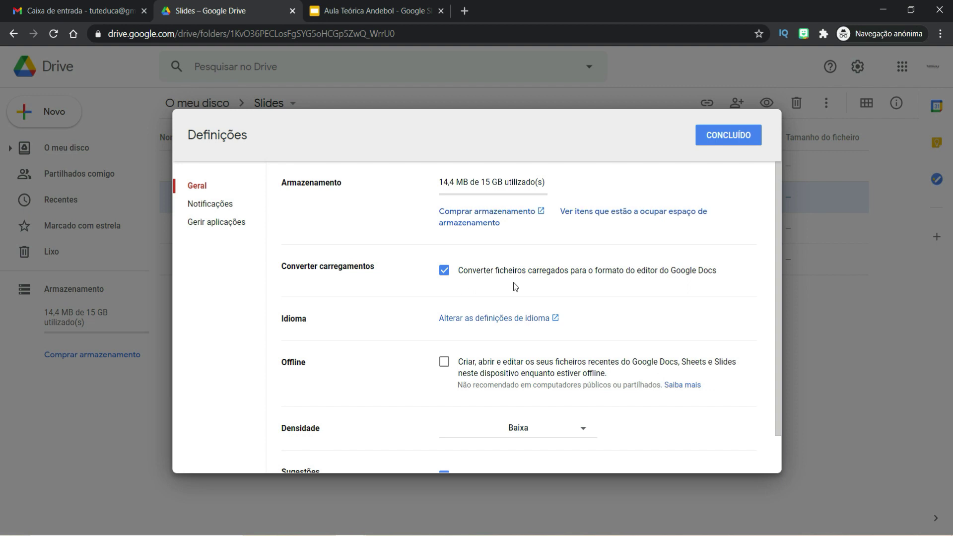
click(734, 141)
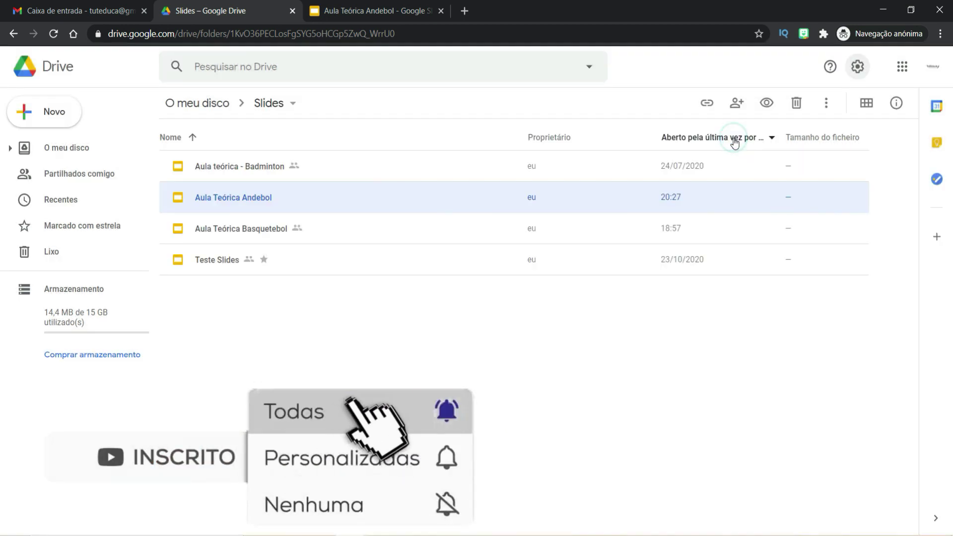
- Switch to the Aula Teórica Andebol tab and browse Explore's layout suggestions for the ANDEBOL title slide
key(ctrl+Tab)
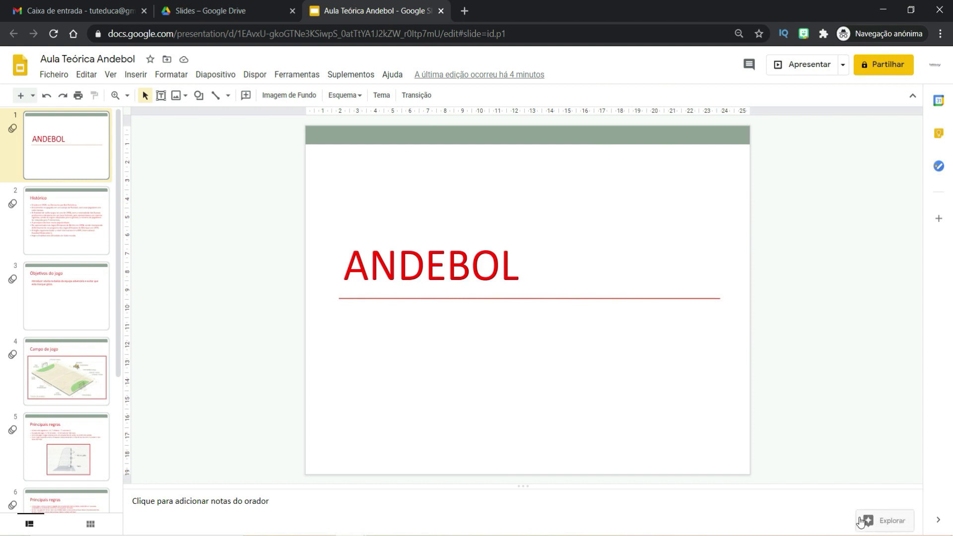
click(896, 522)
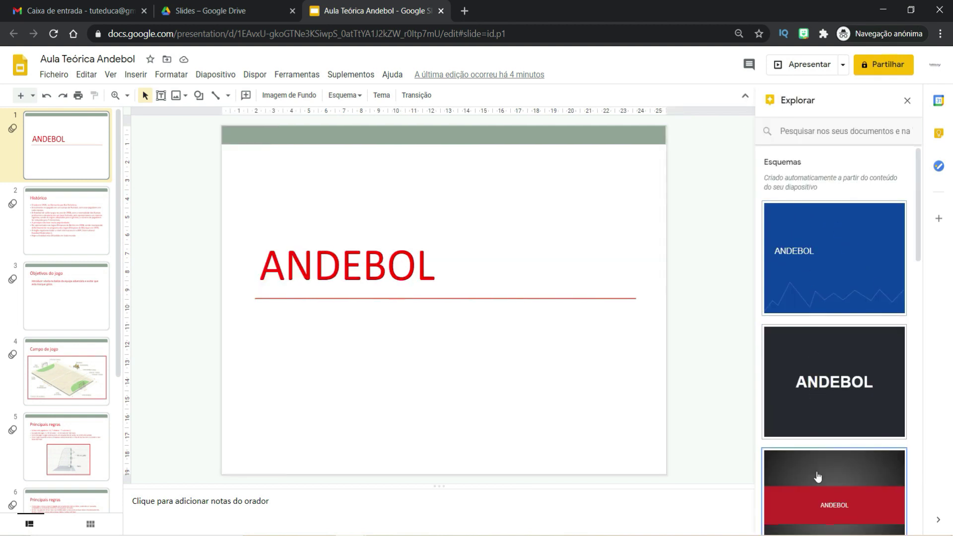
scroll(819, 473, down, 1)
scroll(819, 473, down, 2)
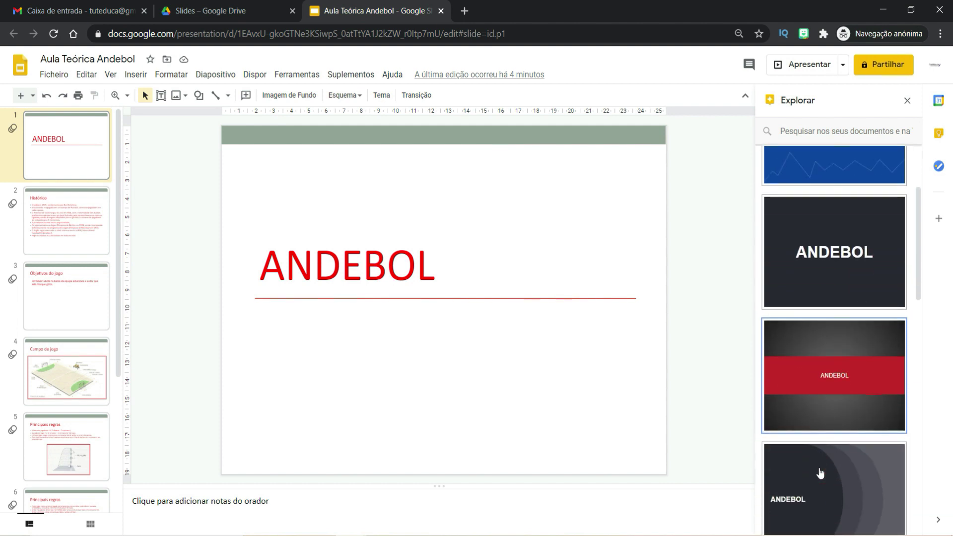
scroll(819, 473, down, 2)
scroll(819, 473, down, 2)
scroll(817, 426, down, 2)
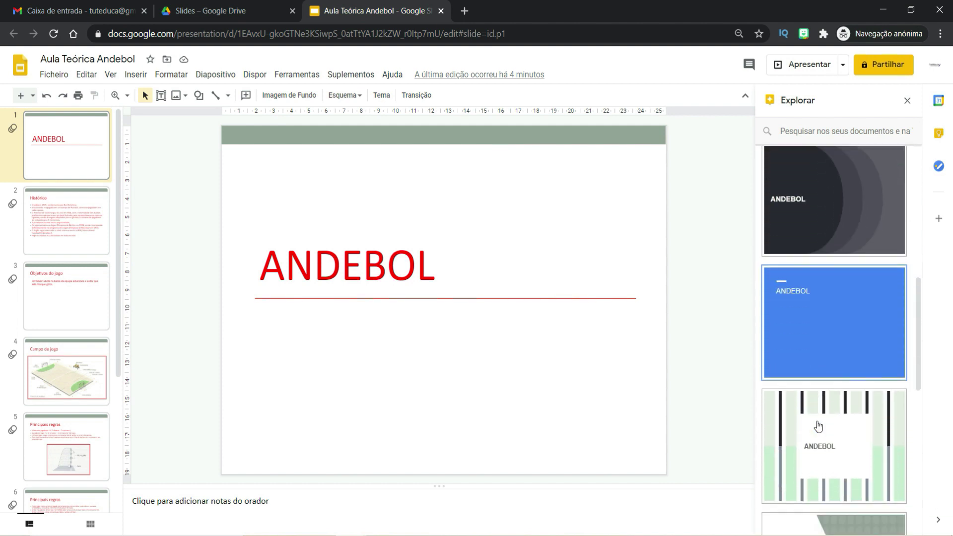
scroll(816, 417, down, 4)
scroll(819, 397, down, 4)
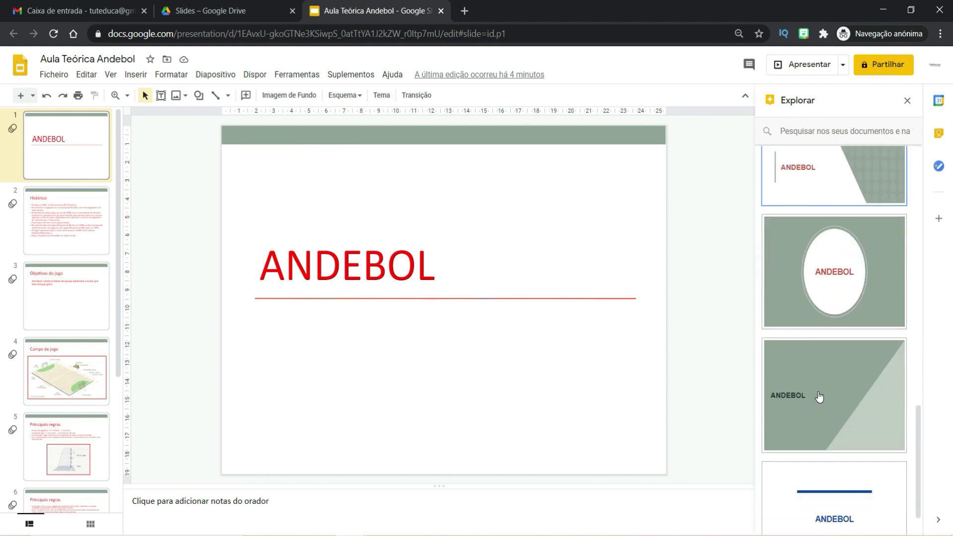
scroll(818, 397, down, 1)
scroll(817, 397, up, 7)
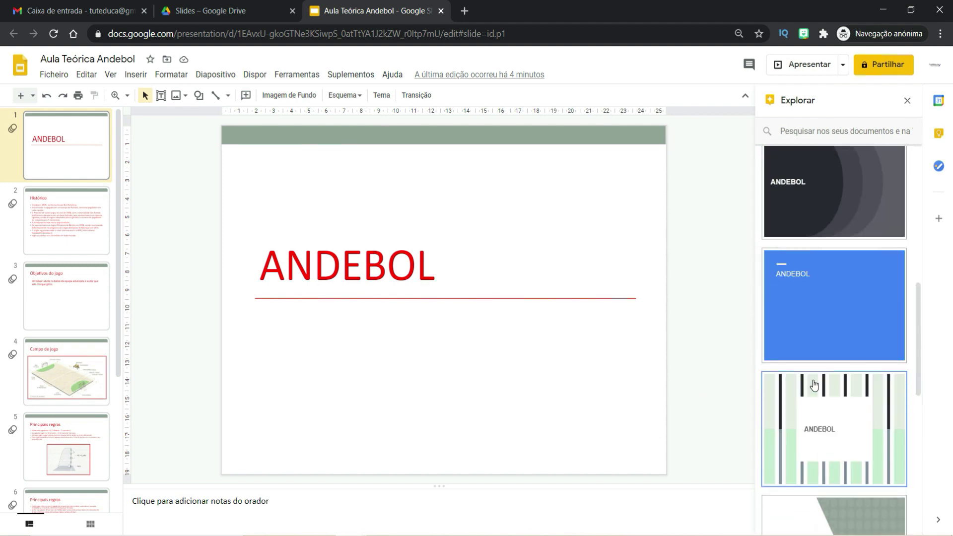
scroll(817, 387, up, 6)
scroll(816, 387, up, 4)
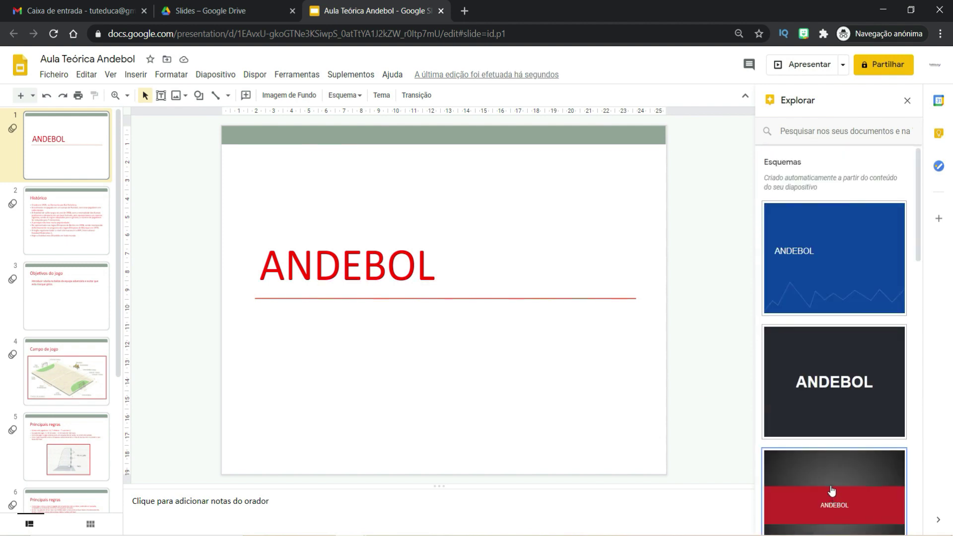
- Apply the red two-column Explore layout to slide 3, Objetivos do jogo
click(831, 492)
click(67, 245)
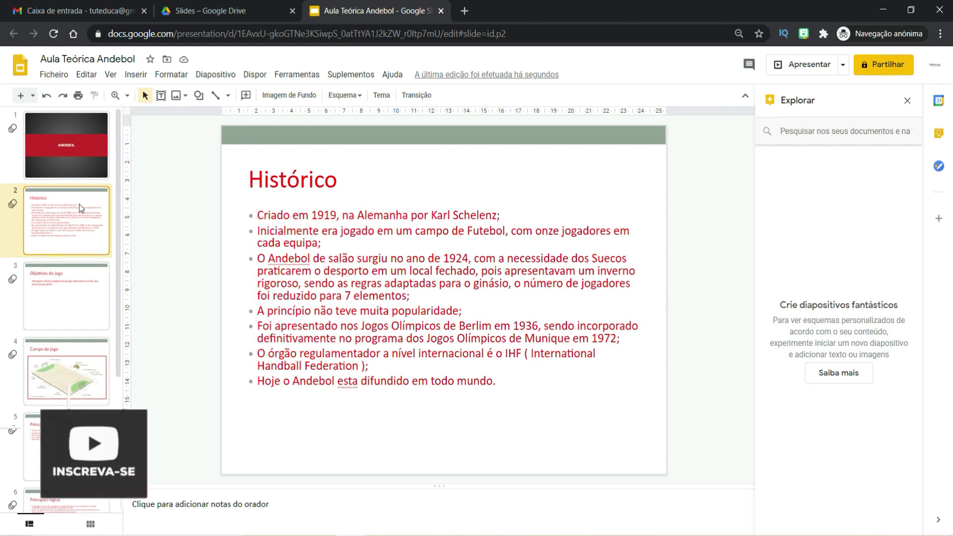
click(75, 290)
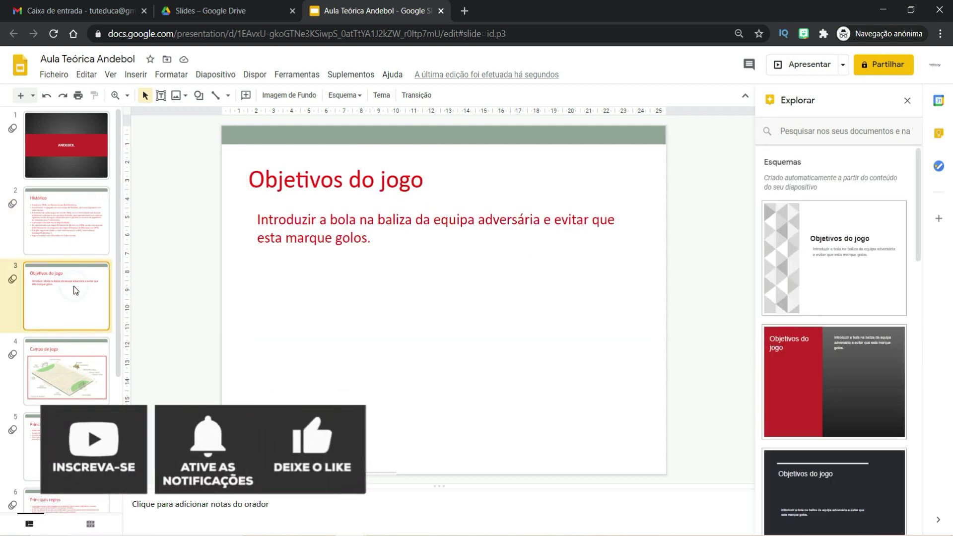
click(844, 413)
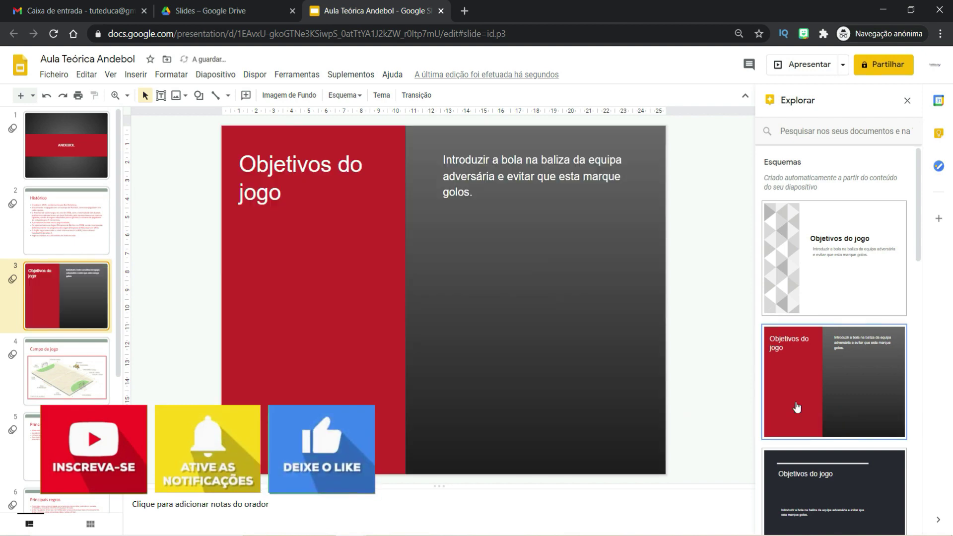
- Browse the Campo de jogo, Principais regras and Sinais de Arbitragem slides, then return to slide 1
click(65, 377)
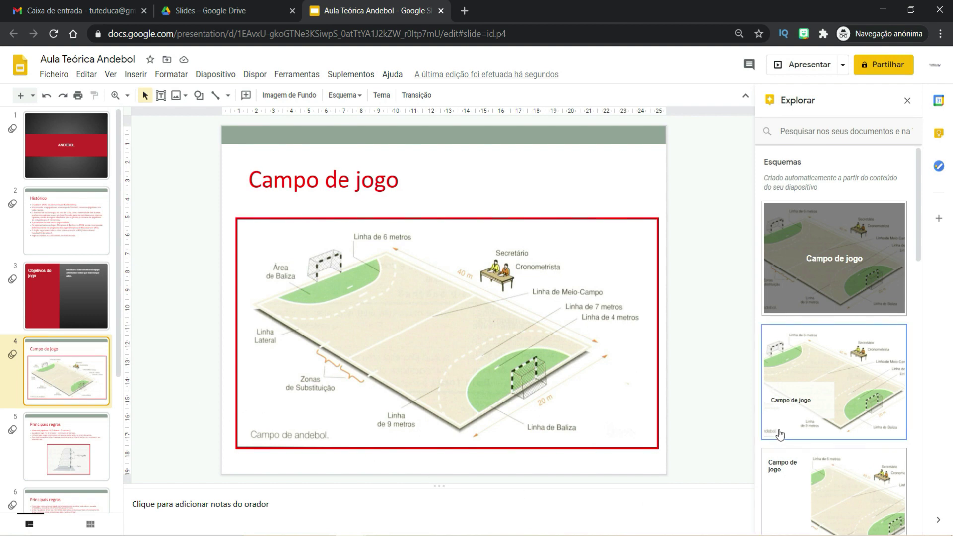
scroll(790, 456, down, 5)
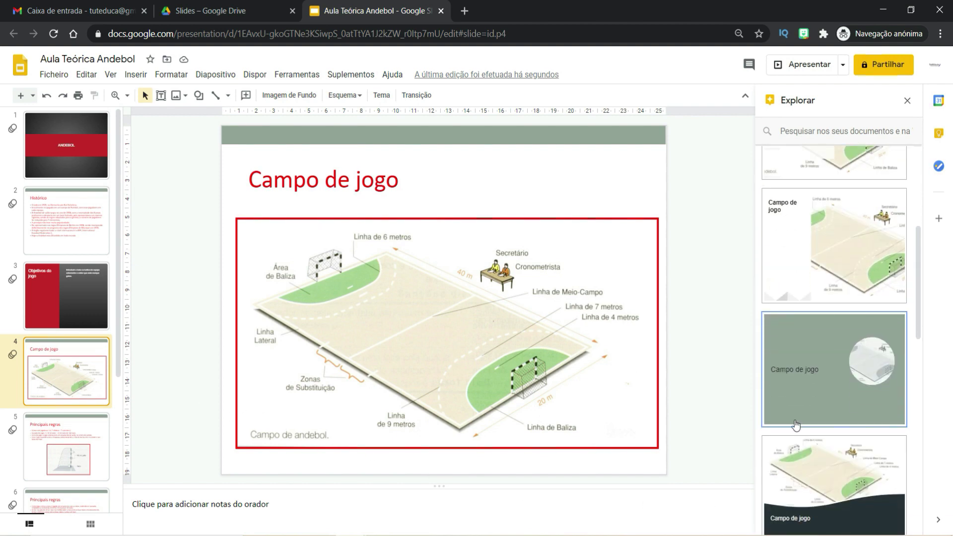
scroll(795, 424, down, 3)
scroll(794, 426, down, 1)
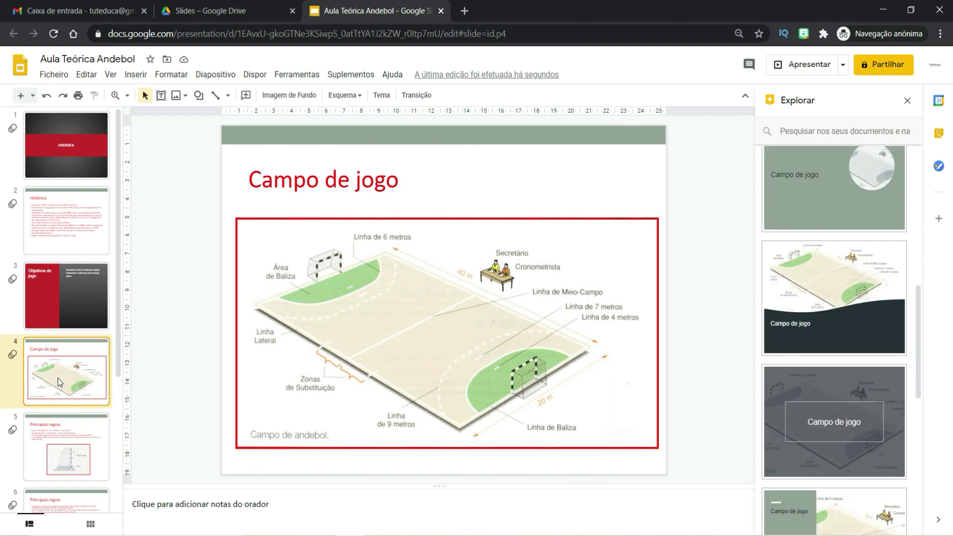
click(70, 453)
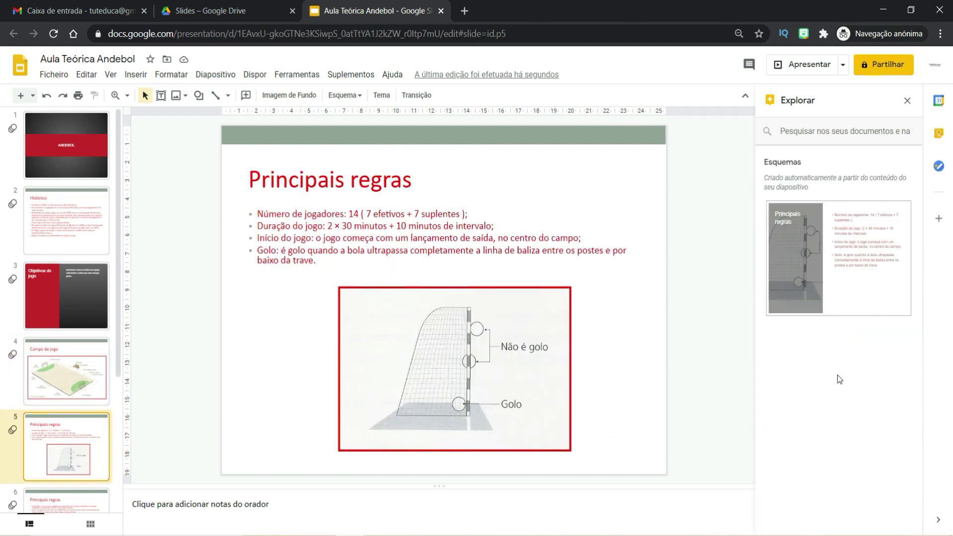
key(Down)
key(Down)
key(Down)
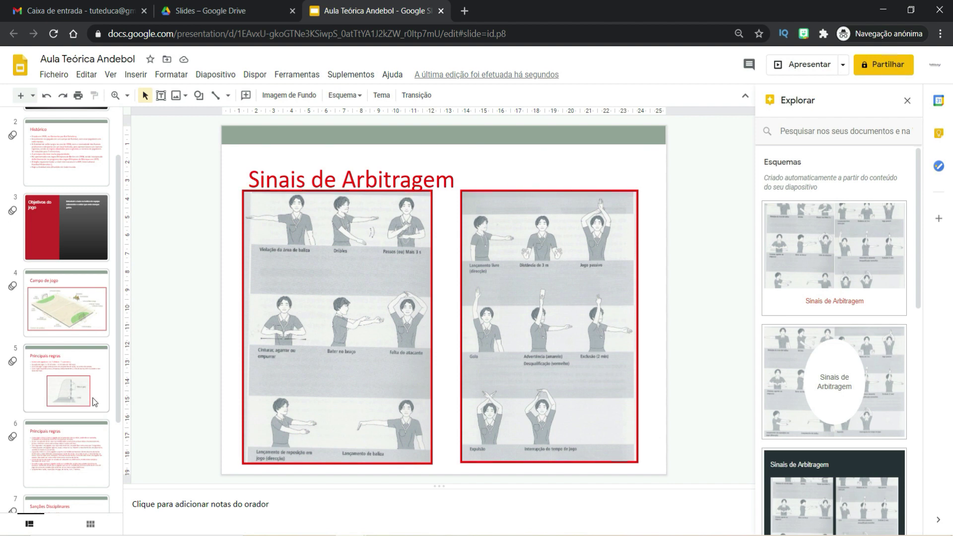
key(Home)
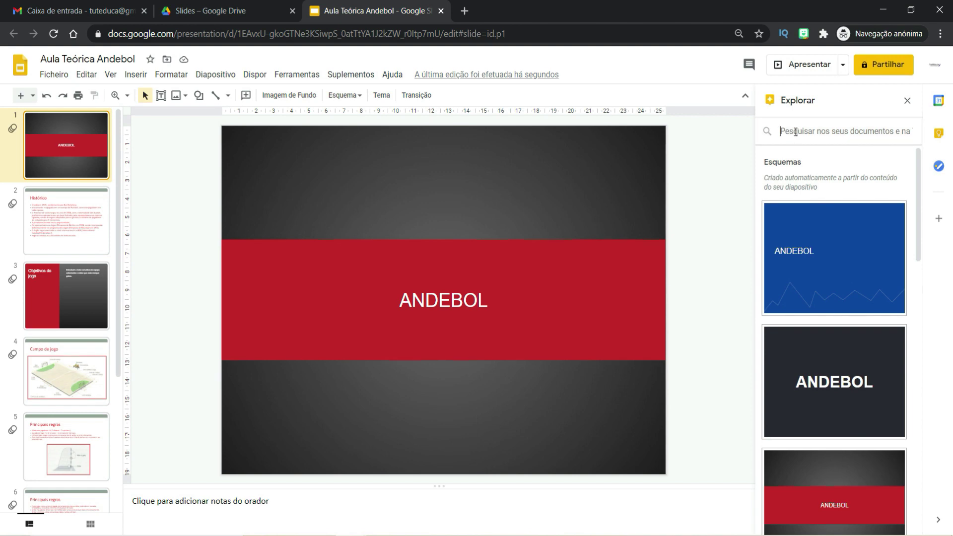
- Search Explore for 'Andebol', skim the web results, and switch to the IMAGENS results
text(Andebol)
key(Return)
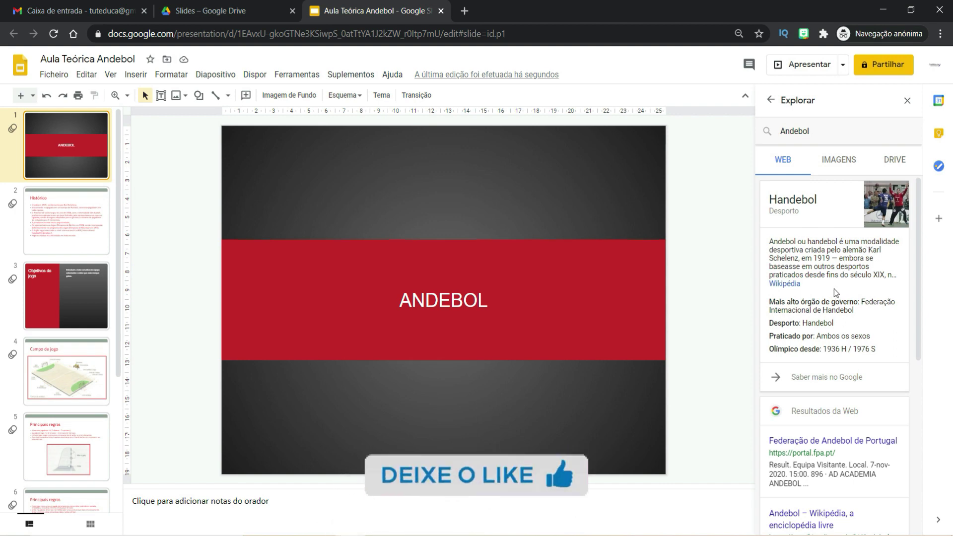
scroll(834, 297, down, 3)
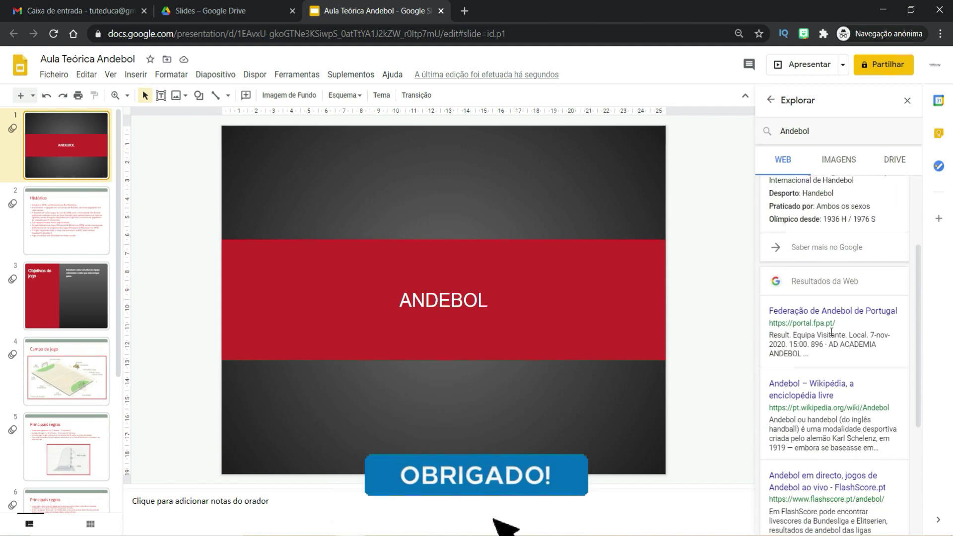
scroll(824, 464, down, 3)
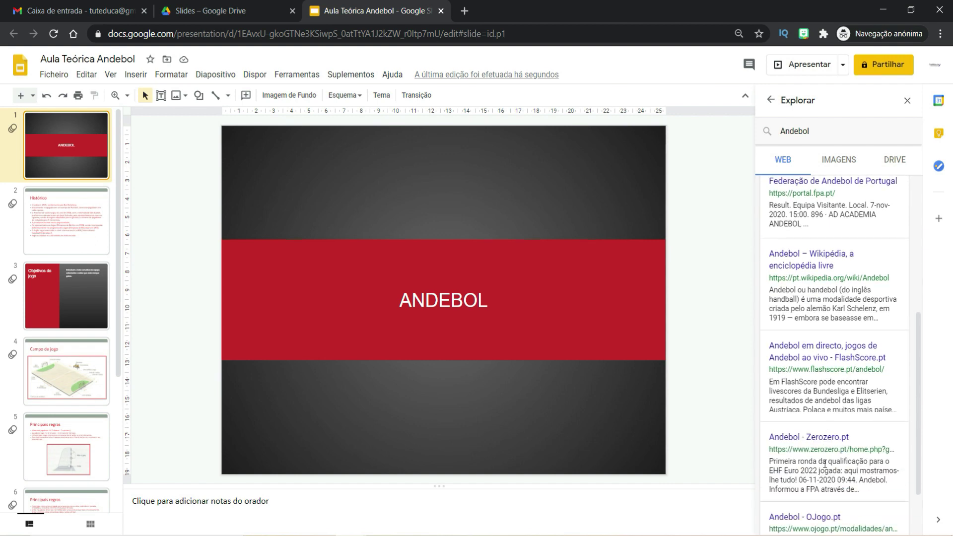
scroll(825, 463, up, 6)
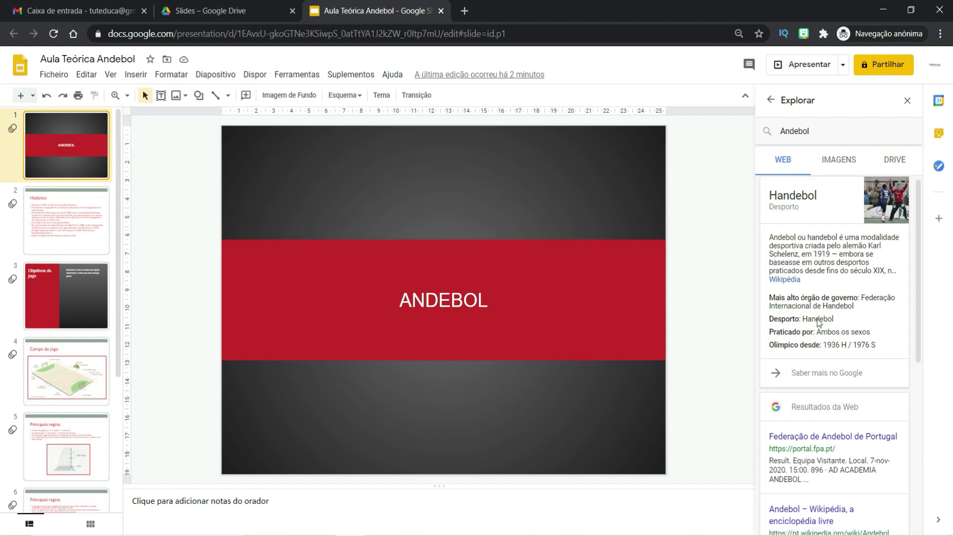
scroll(816, 303, down, 5)
scroll(818, 322, down, 2)
scroll(818, 325, up, 5)
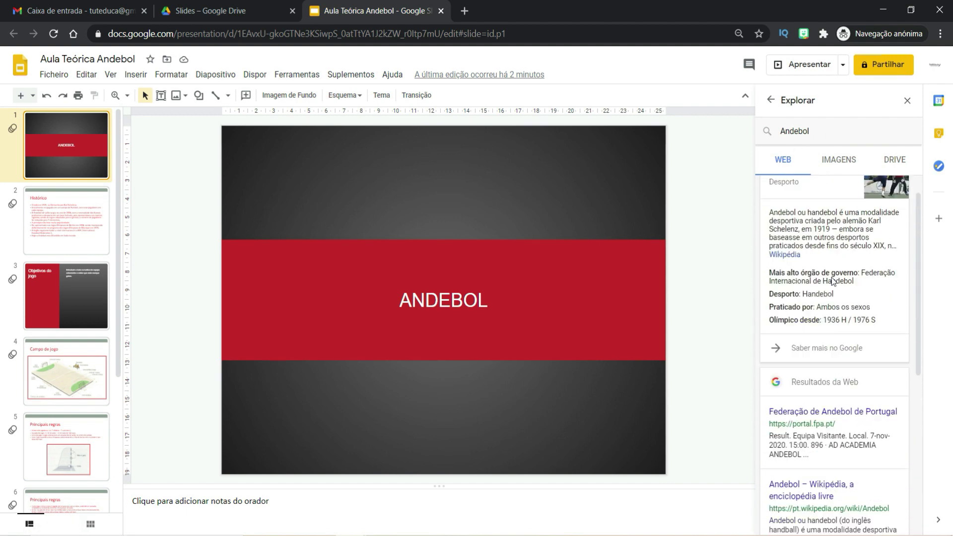
scroll(834, 224, up, 2)
click(844, 159)
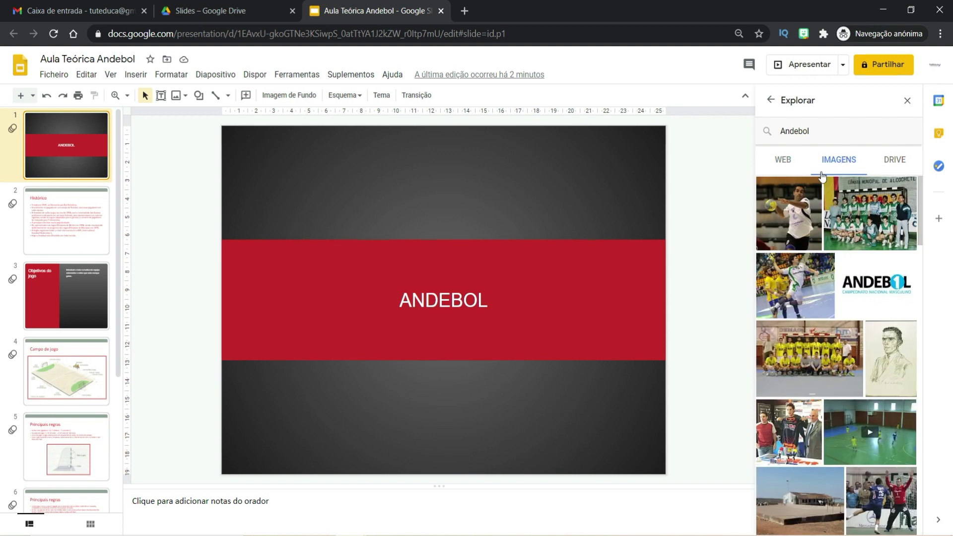
- Insert the first handball photo at the title slide's top-left and remove its Wikipedia link
mouse_move(787, 213)
click(813, 191)
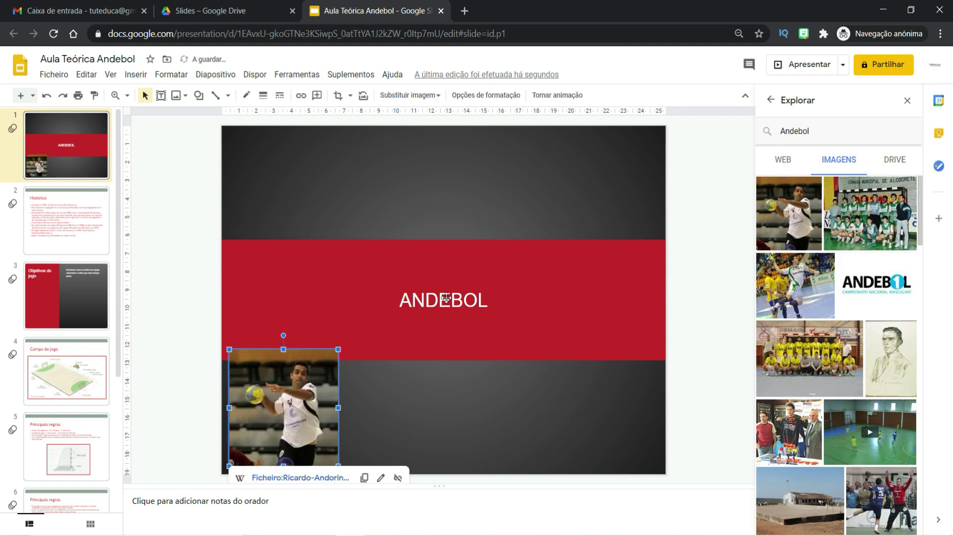
click(297, 377)
drag(297, 376, 310, 174)
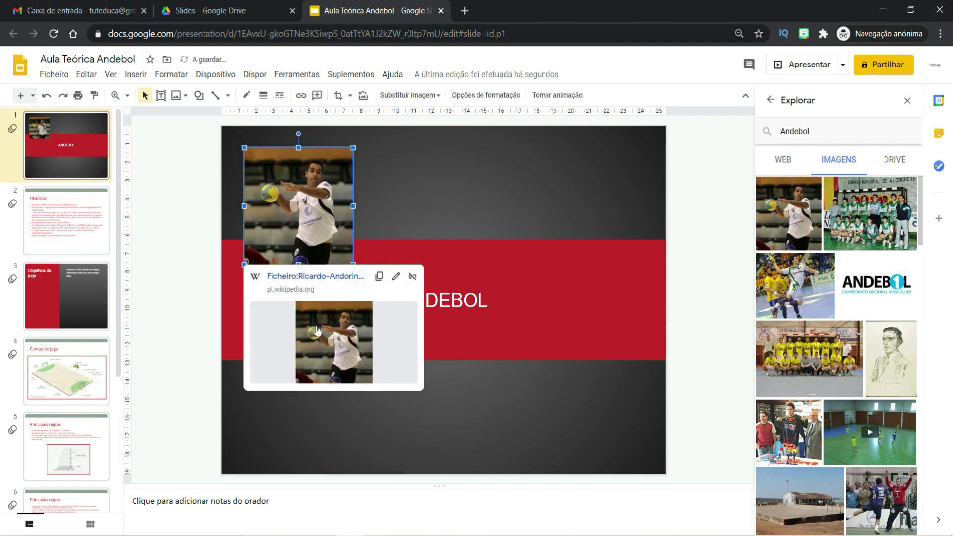
click(605, 195)
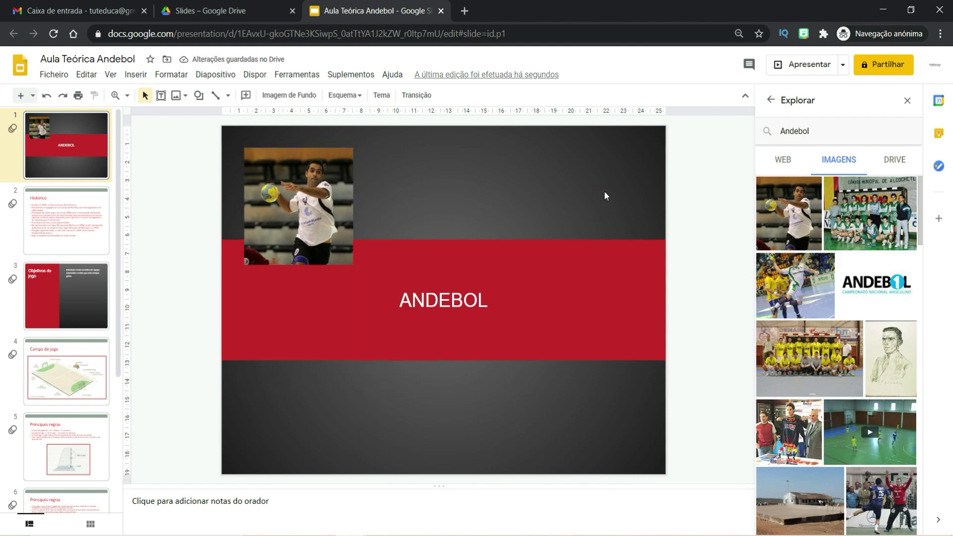
click(302, 191)
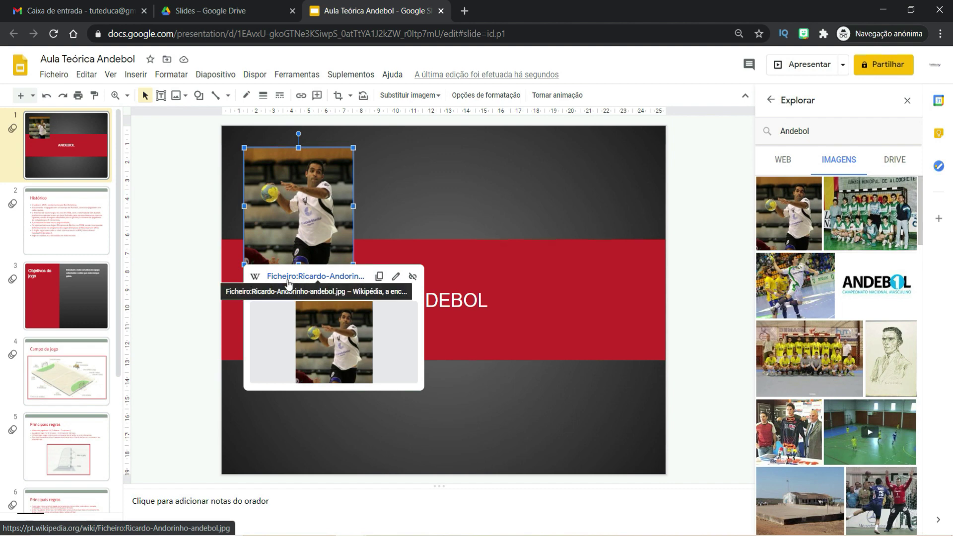
click(413, 277)
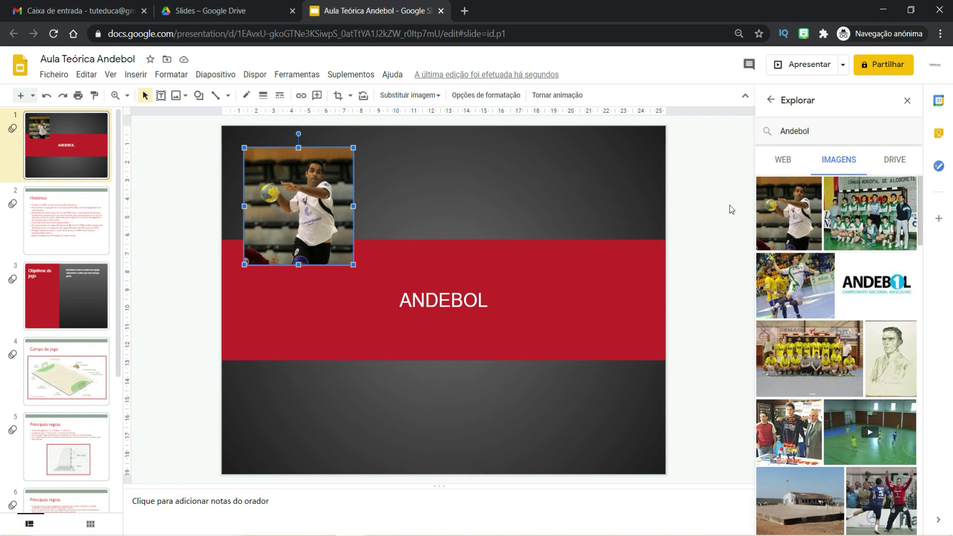
- Show the Drive files matching the Andebol Explore search
click(894, 164)
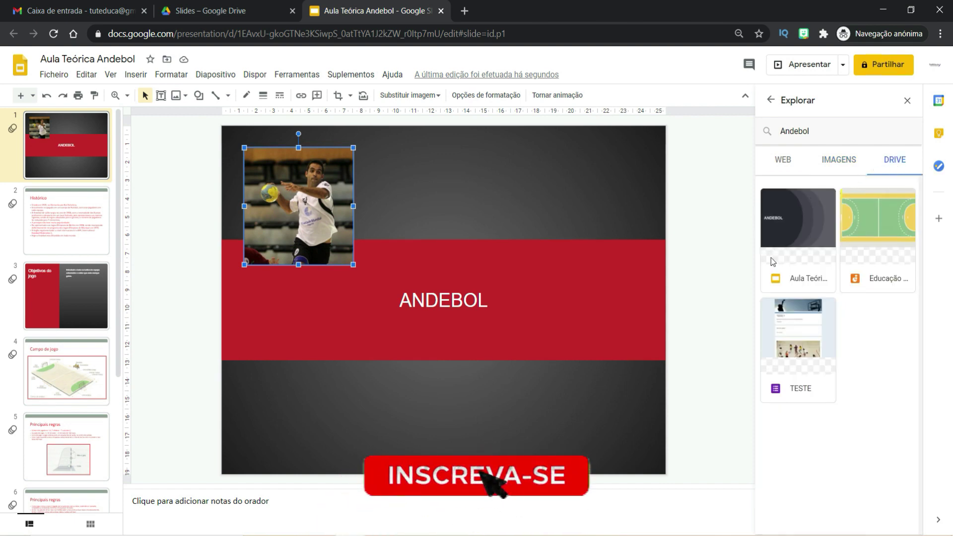